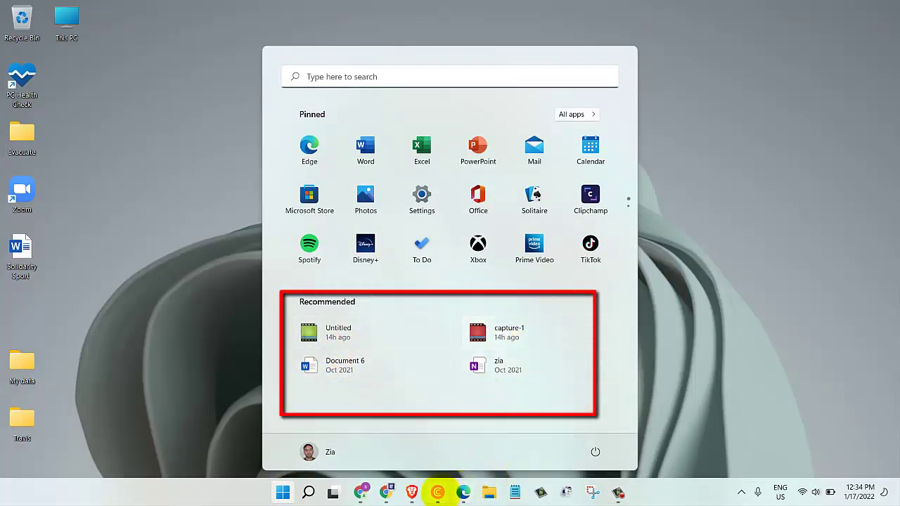
# Show File Explorer's jump list of pinned and recent folders from the taskbar.
pyautogui.rightClick(489, 492)
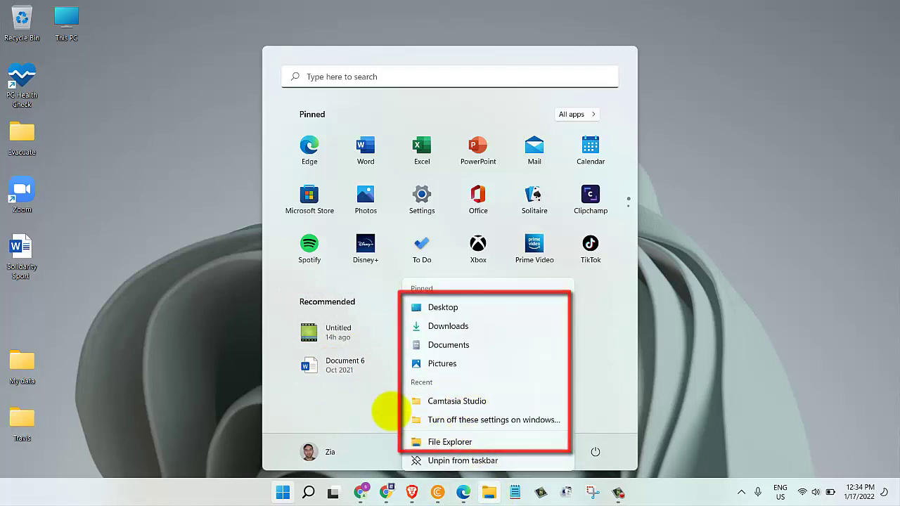
# Open Settings through the Start quick-link menu and go to Personalization > Start.
pyautogui.rightClick(284, 493)
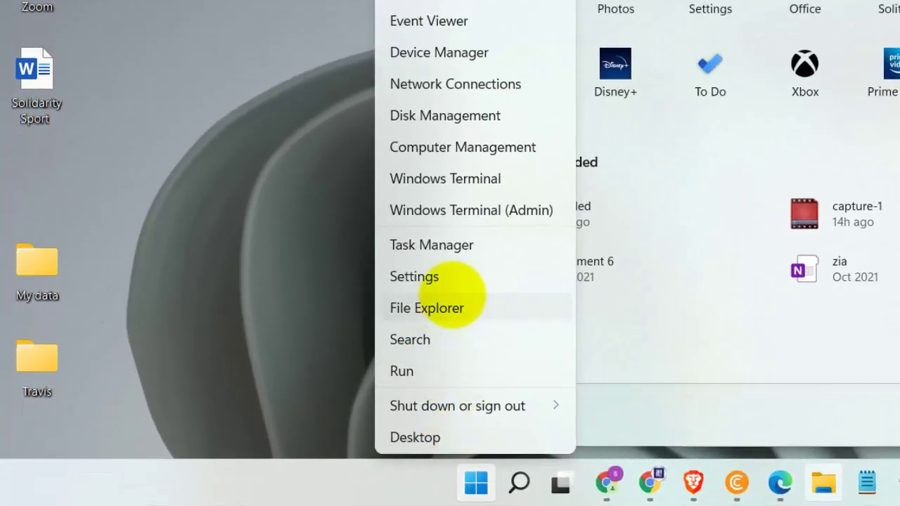
pyautogui.click(415, 276)
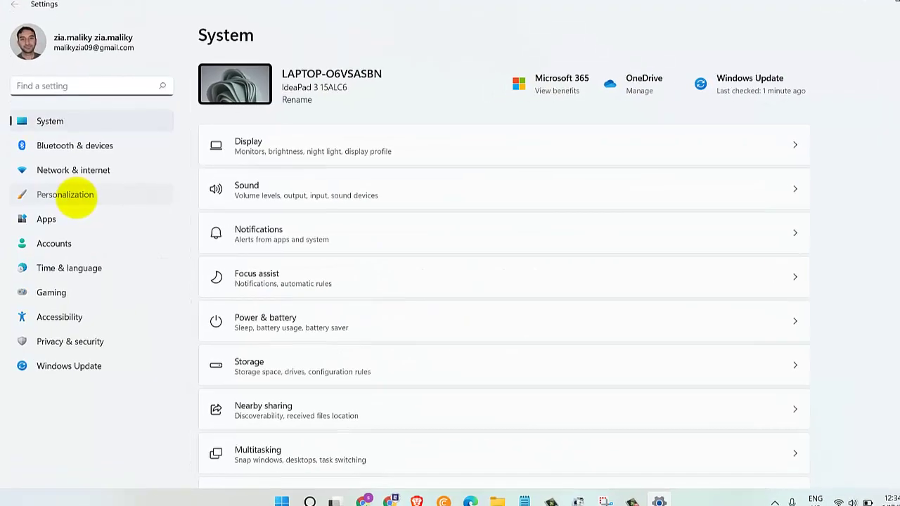
pyautogui.click(70, 196)
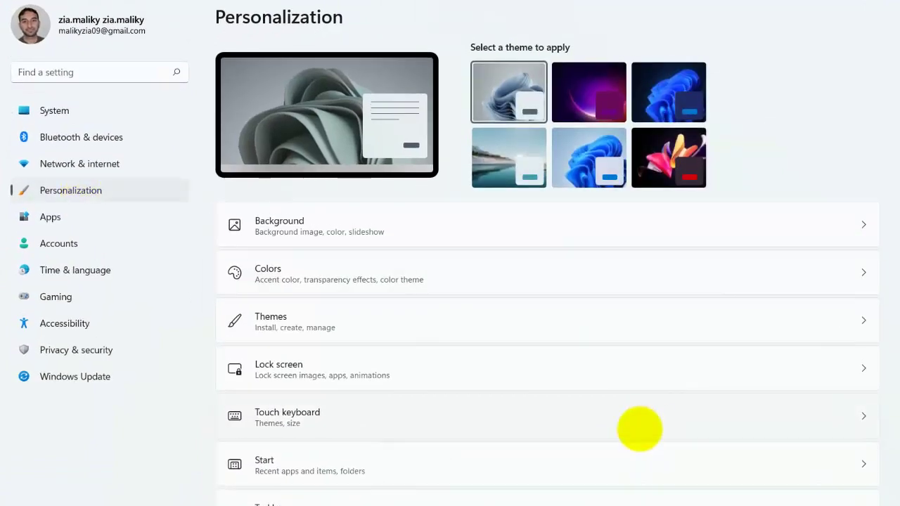
pyautogui.scroll(-3, 640, 429)
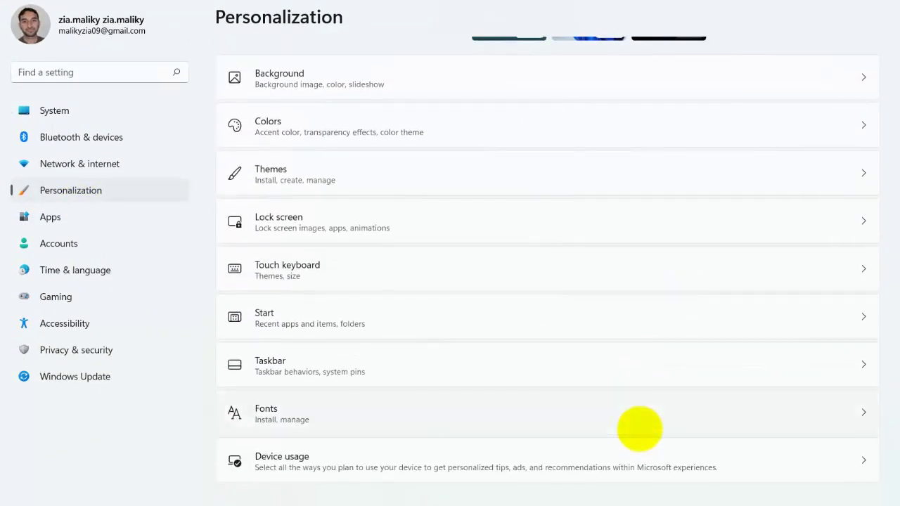
pyautogui.click(427, 325)
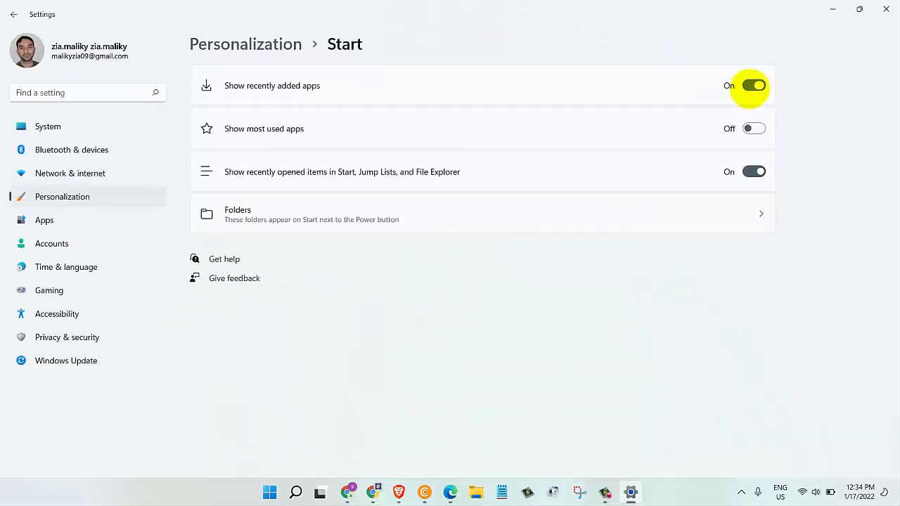
# Turn off Show recently added apps and confirm Start's Recommended section is empty.
pyautogui.click(753, 85)
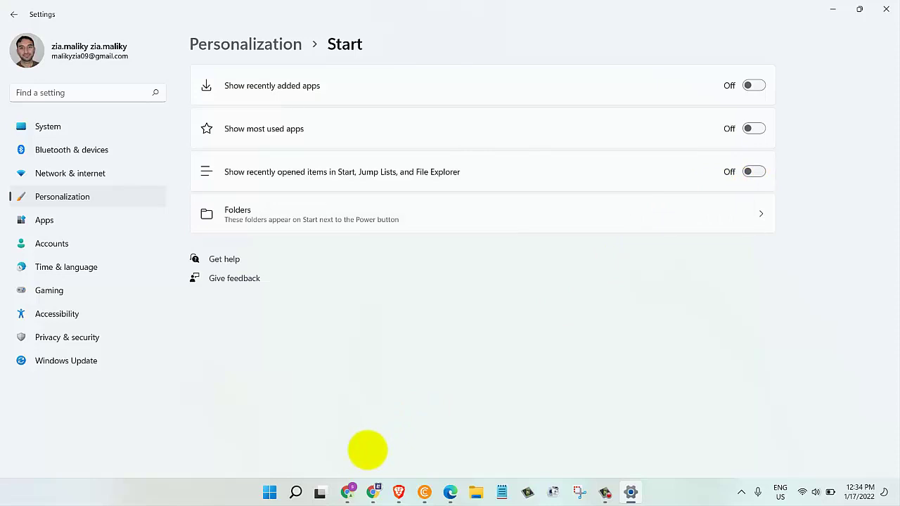
pyautogui.click(269, 493)
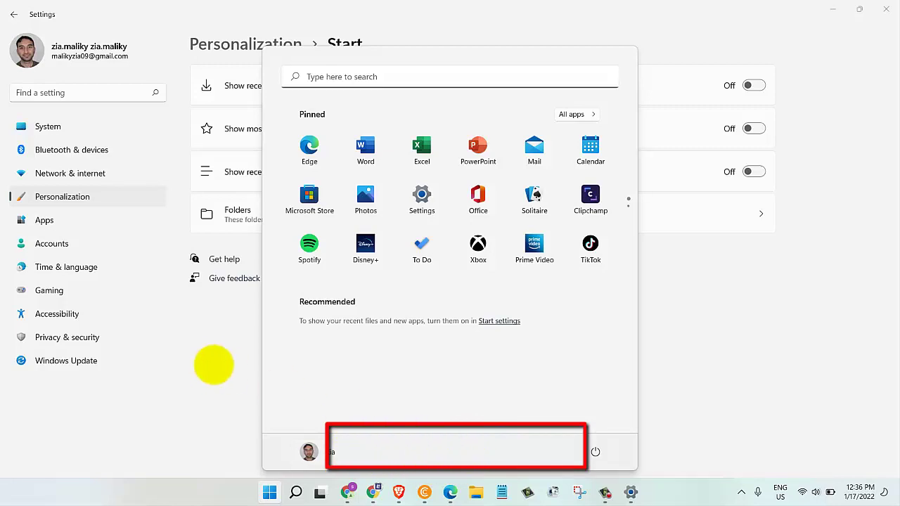
pyautogui.click(218, 351)
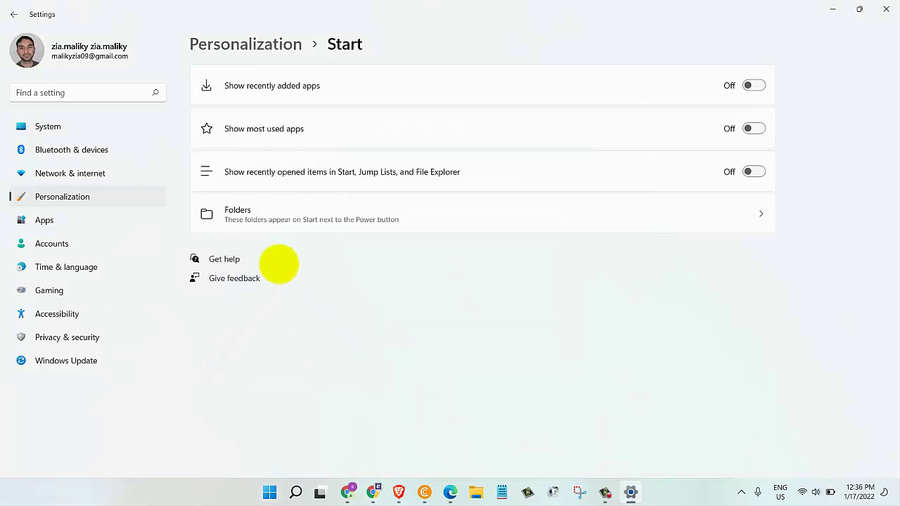
# Turn on the Documents and Downloads folders and verify they appear beside Power in Start.
pyautogui.click(312, 214)
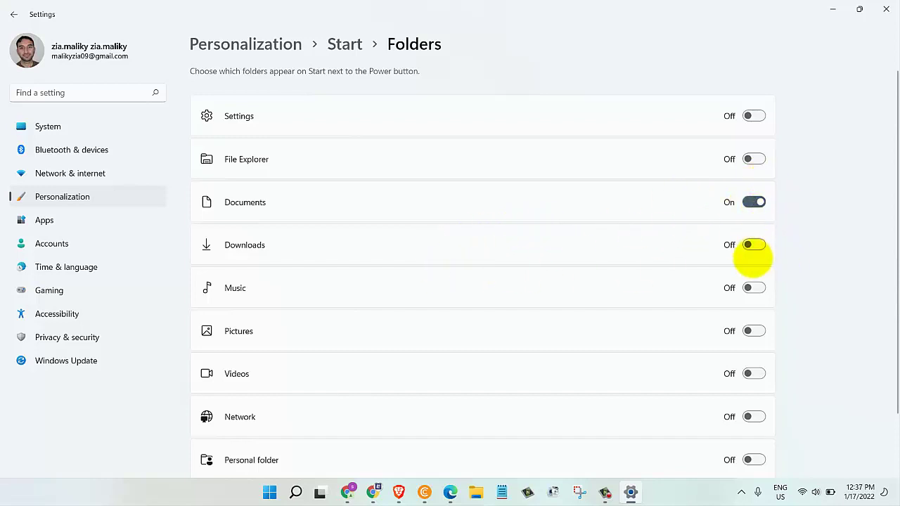
pyautogui.scroll(-1, 886, 209)
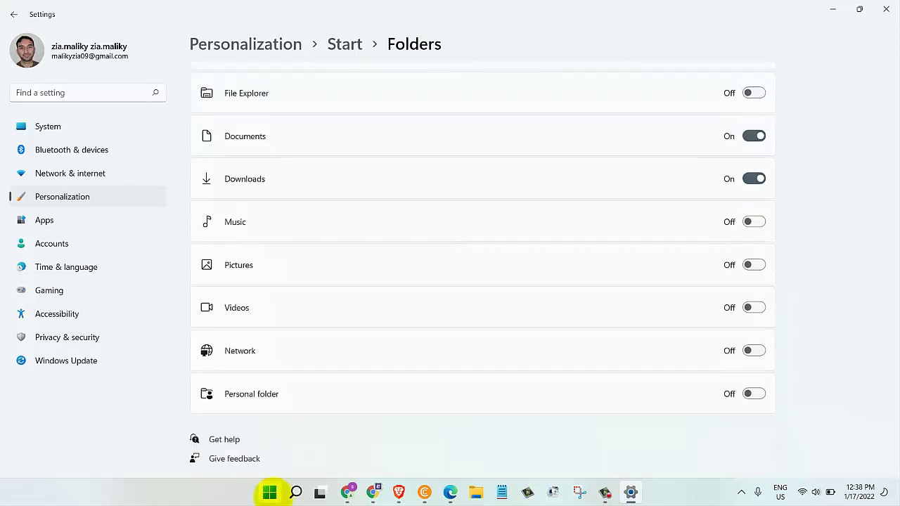
pyautogui.click(269, 492)
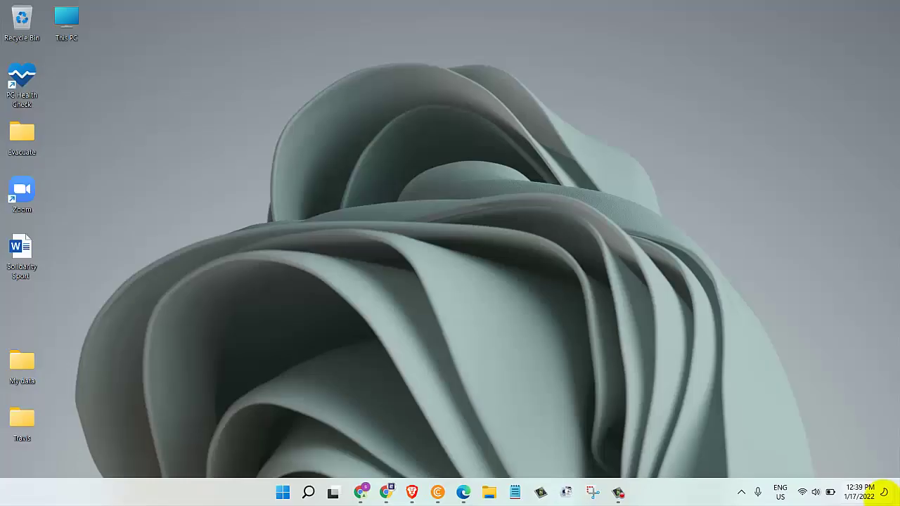
# Dismiss the notifications panel and reopen Settings from the Start quick-link menu.
pyautogui.click(860, 492)
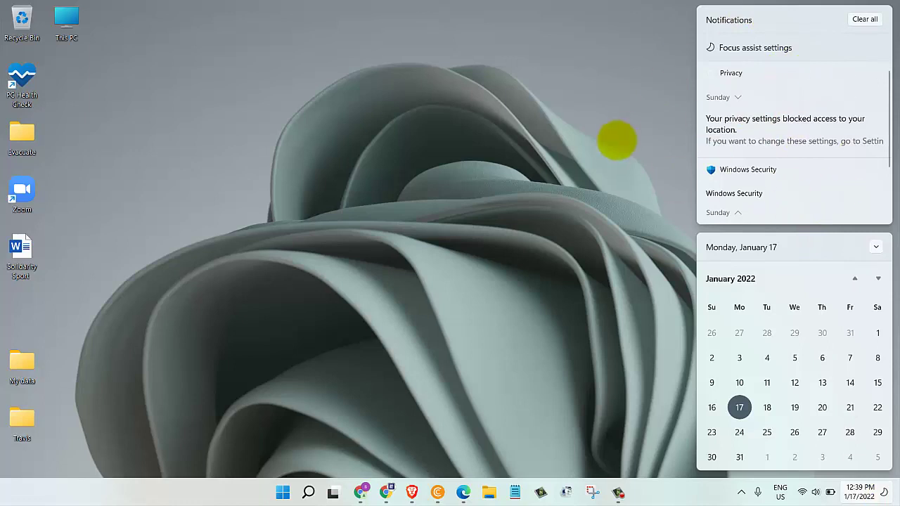
pyautogui.click(619, 134)
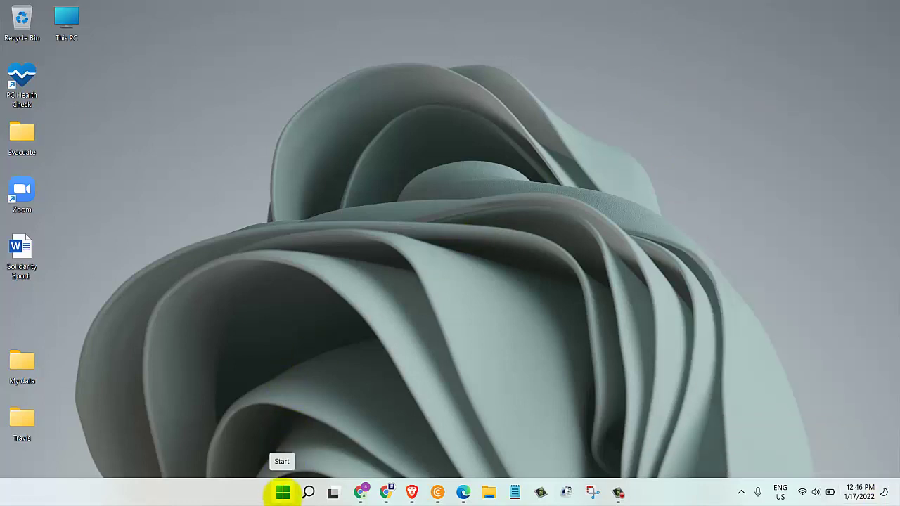
pyautogui.rightClick(283, 492)
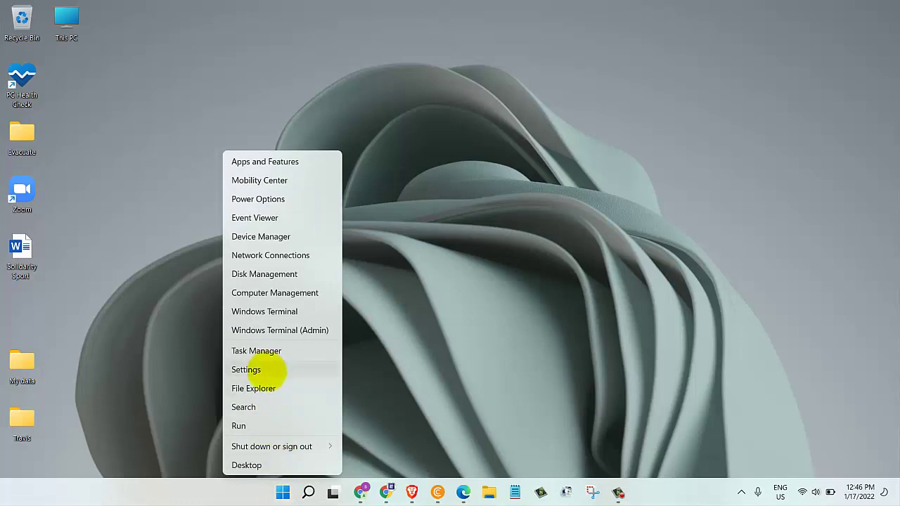
pyautogui.click(248, 370)
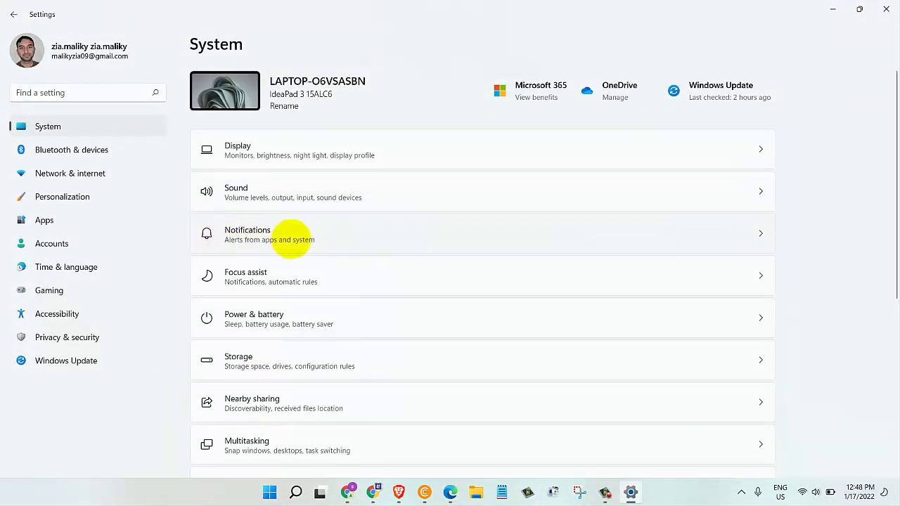
# Review the app notification settings on the System > Notifications page.
pyautogui.click(291, 238)
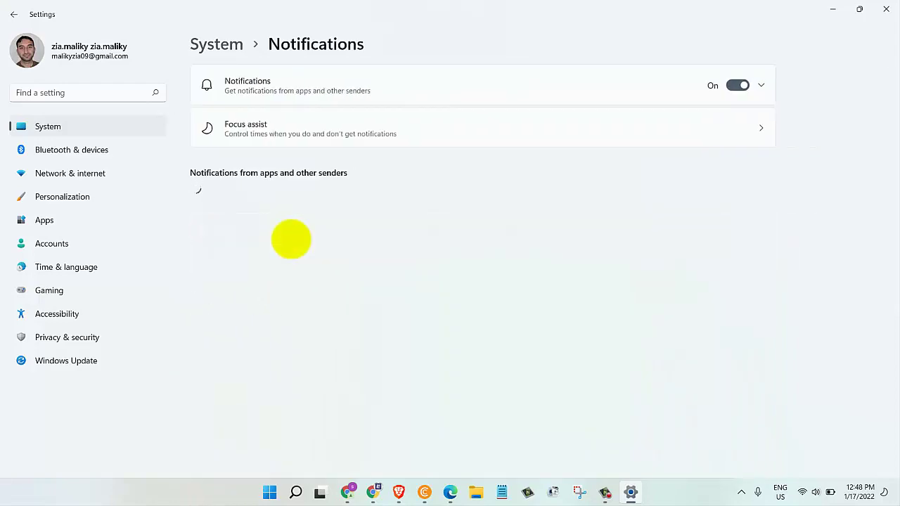
pyautogui.scroll(-10, 382, 338)
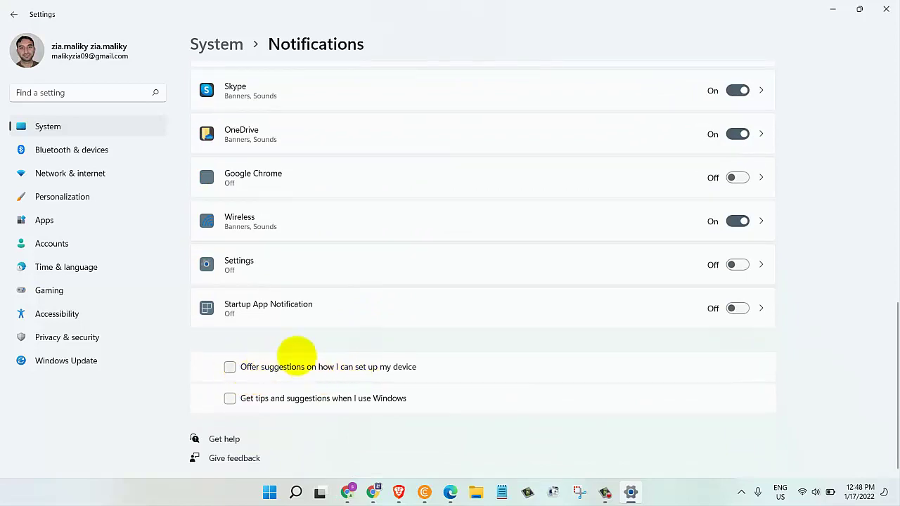
pyautogui.scroll(10, 230, 367)
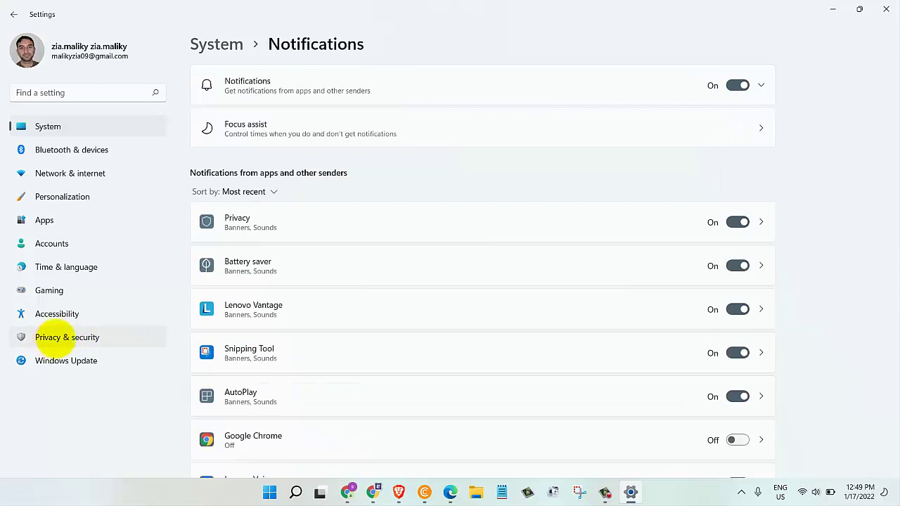
# Turn off the language-list, app-launch tracking and suggested Settings content options under General privacy.
pyautogui.click(67, 337)
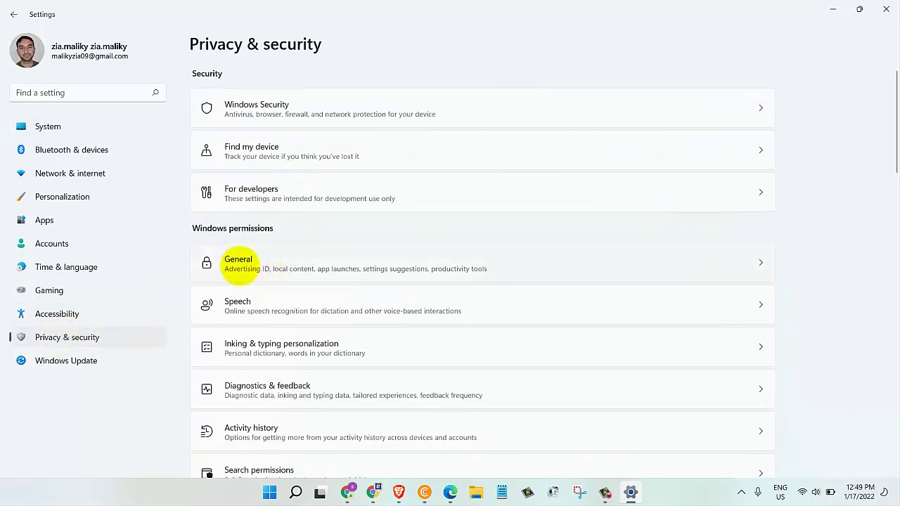
pyautogui.click(239, 265)
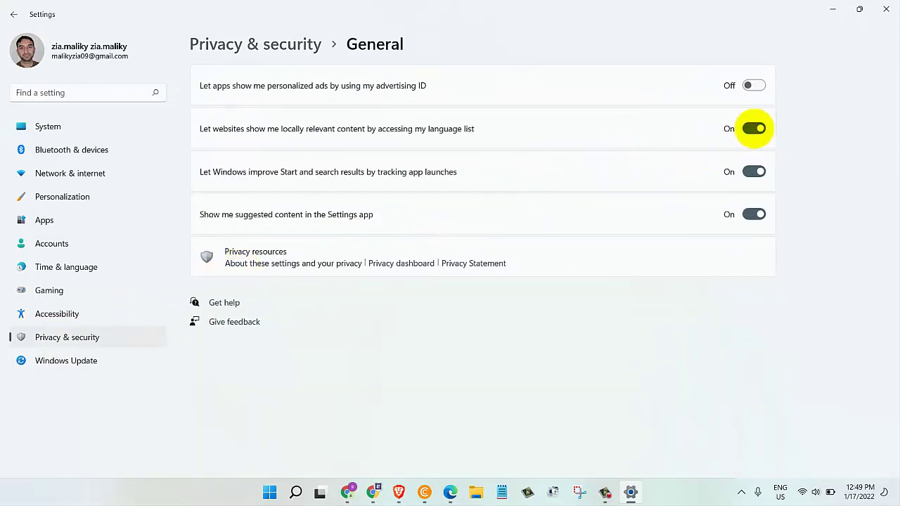
pyautogui.click(754, 129)
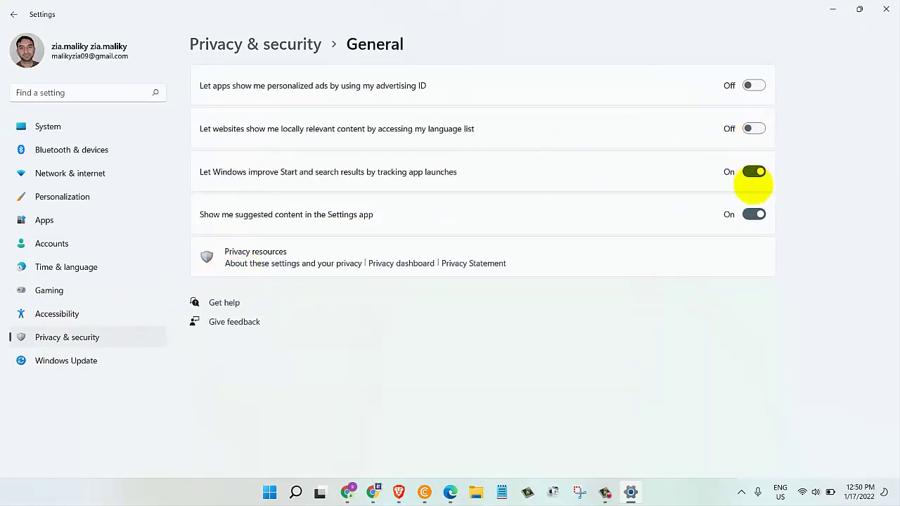
pyautogui.click(754, 172)
pyautogui.click(751, 216)
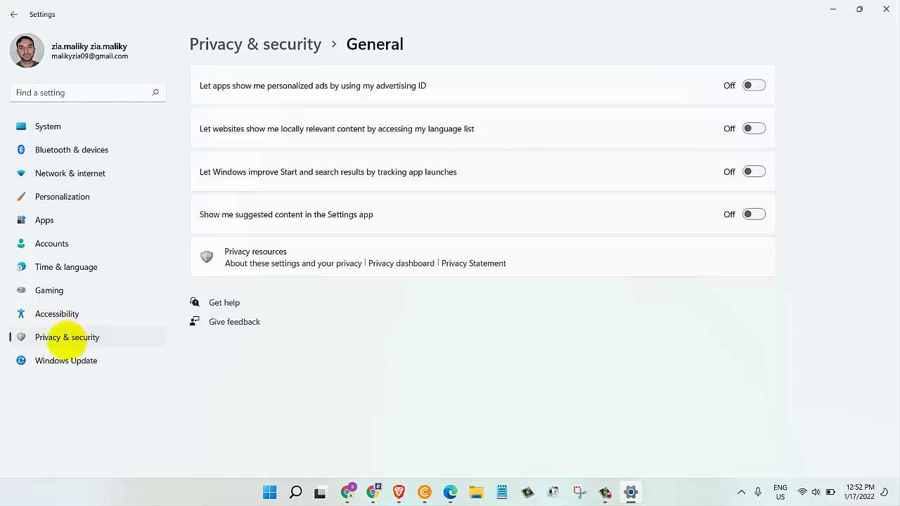
# Check that online speech recognition and the inking and typing dictionary are both Off.
pyautogui.click(67, 339)
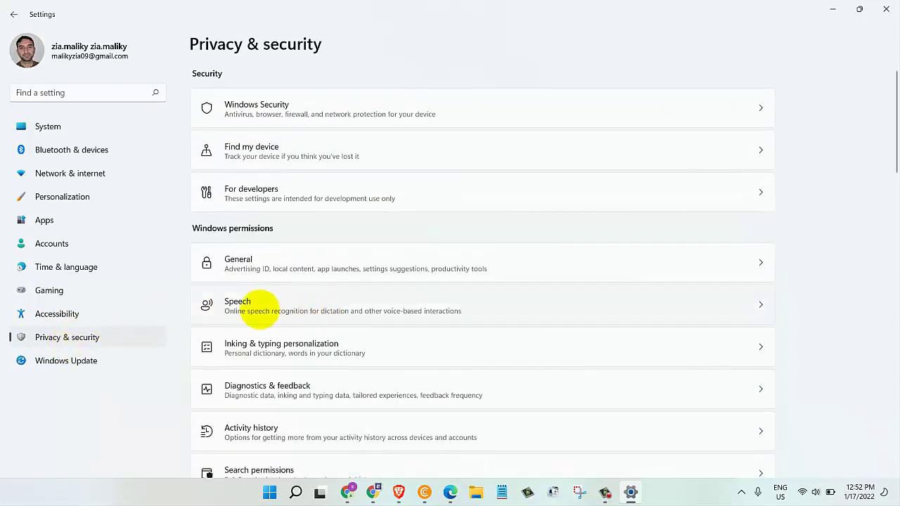
pyautogui.click(287, 305)
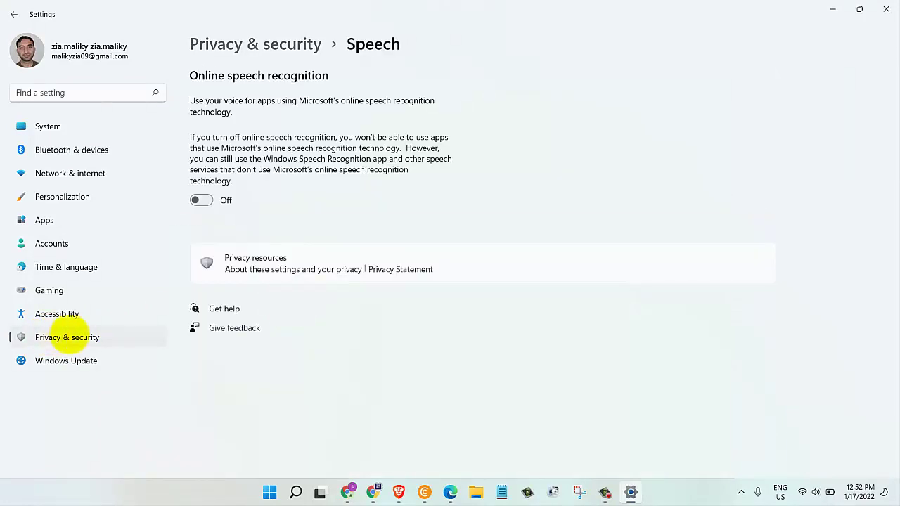
pyautogui.click(61, 336)
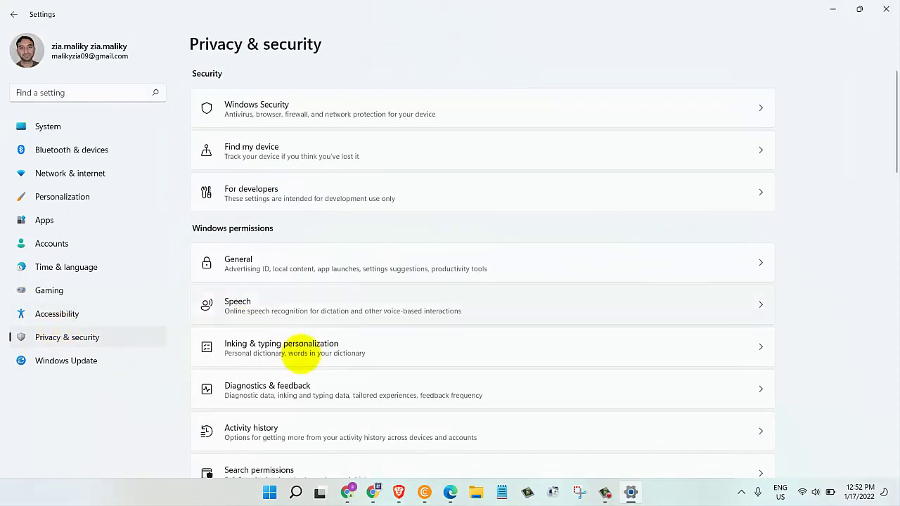
pyautogui.click(314, 355)
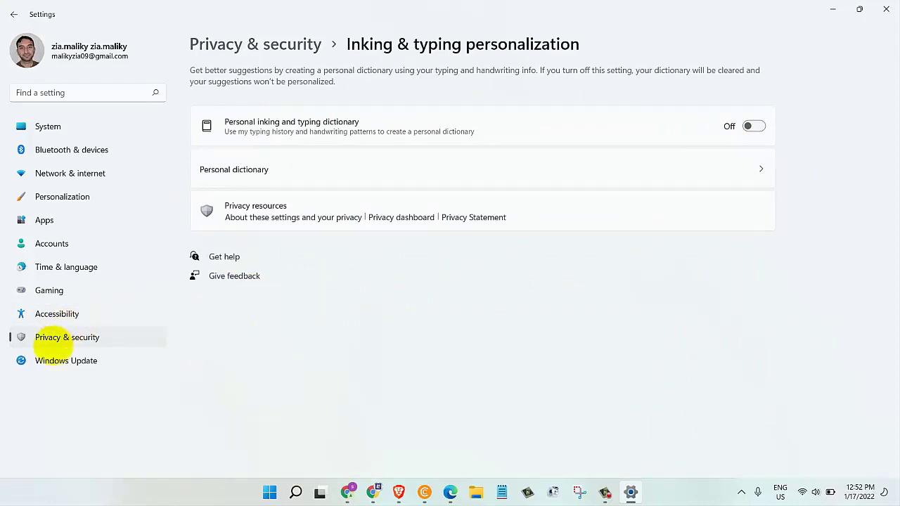
pyautogui.click(51, 345)
pyautogui.scroll(-2, 258, 305)
pyautogui.click(267, 283)
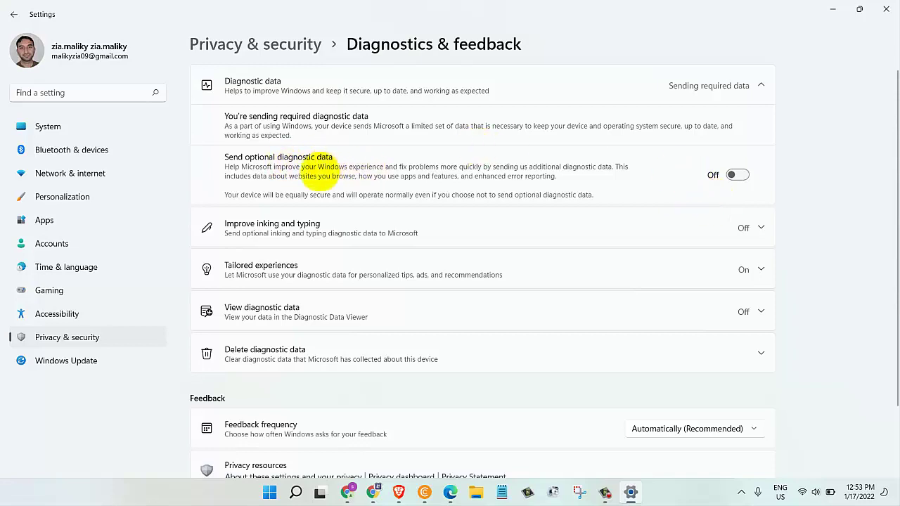
pyautogui.scroll(-2, 412, 293)
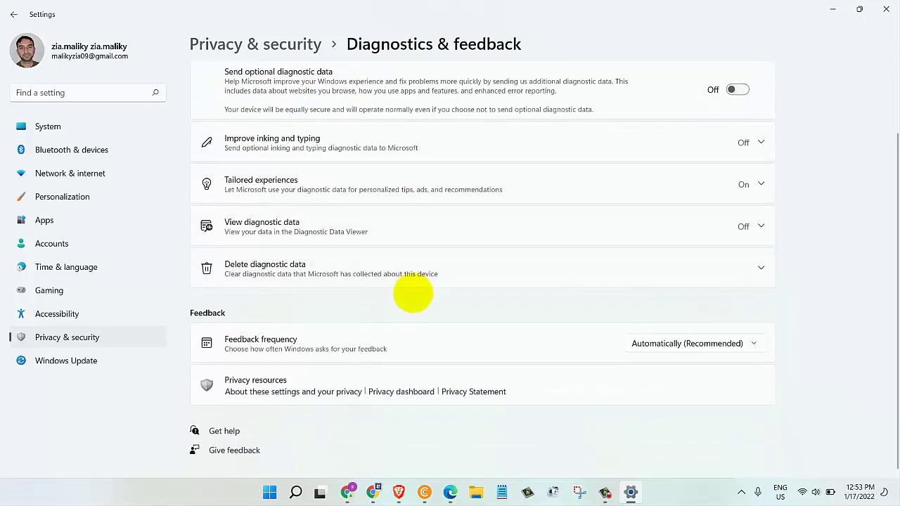
pyautogui.scroll(2, 413, 294)
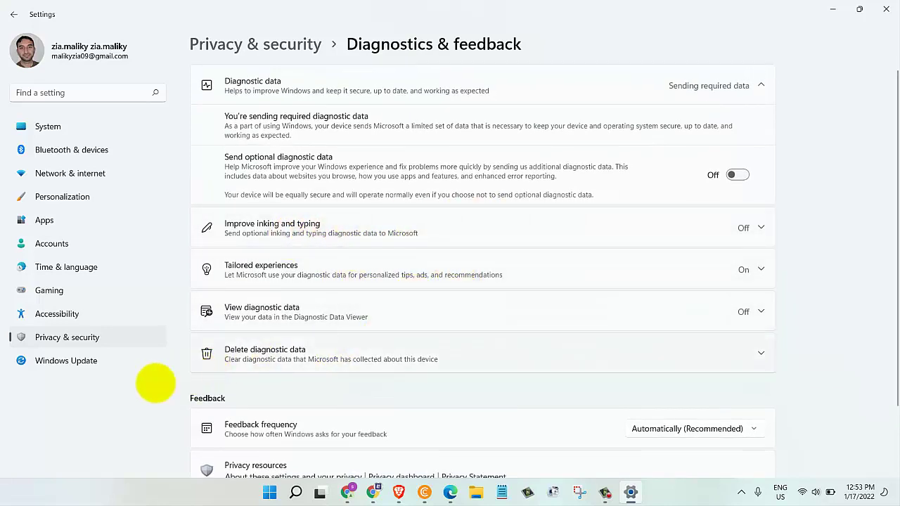
# Clear the account's stored activity history on the Activity history page and confirm.
pyautogui.click(67, 337)
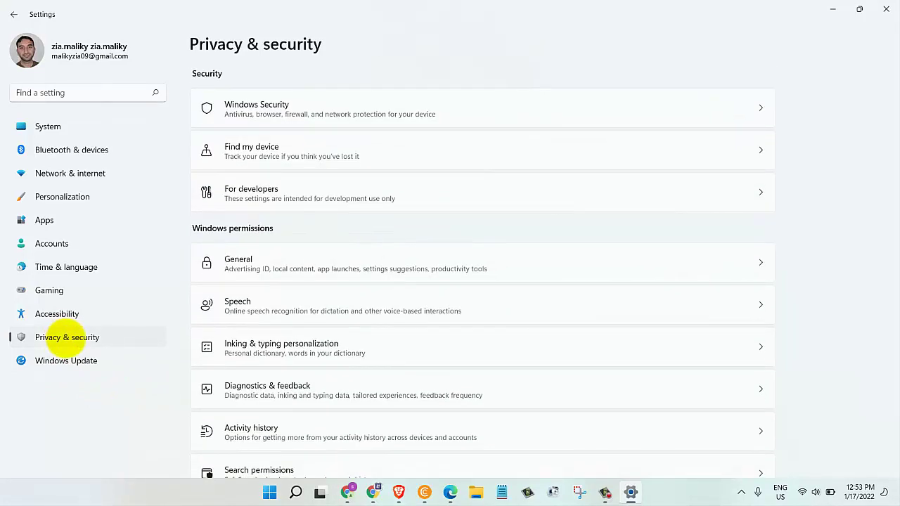
pyautogui.scroll(-3, 481, 384)
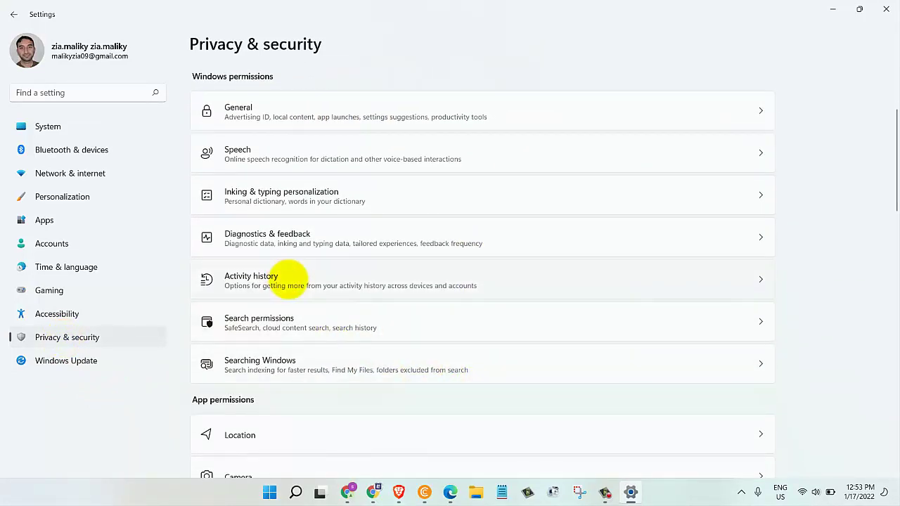
pyautogui.click(288, 278)
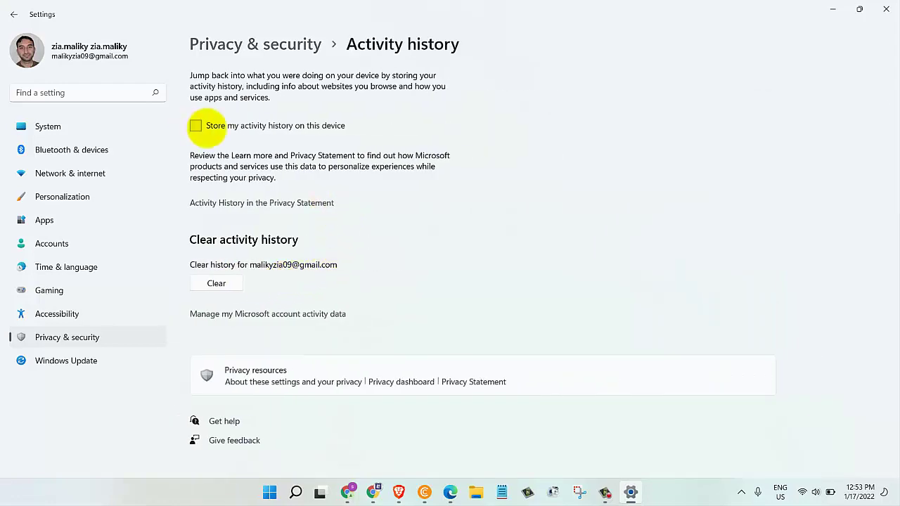
pyautogui.click(216, 283)
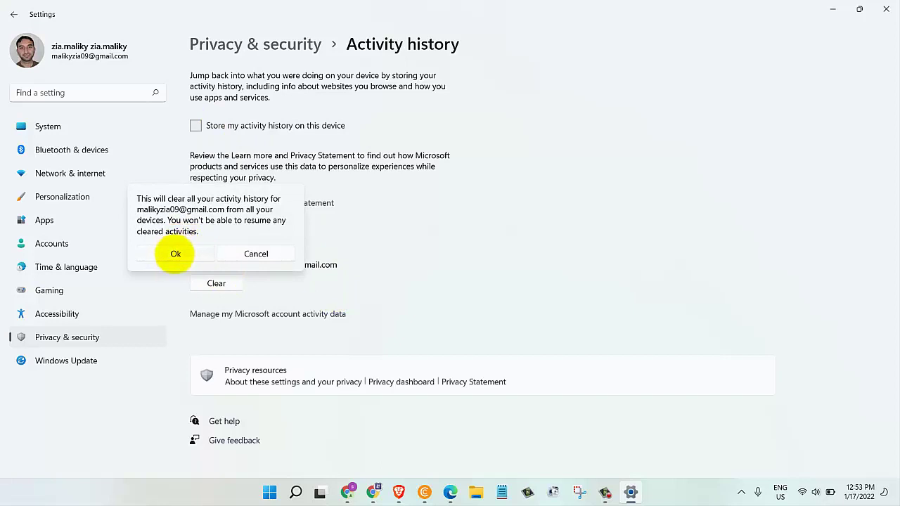
pyautogui.click(175, 254)
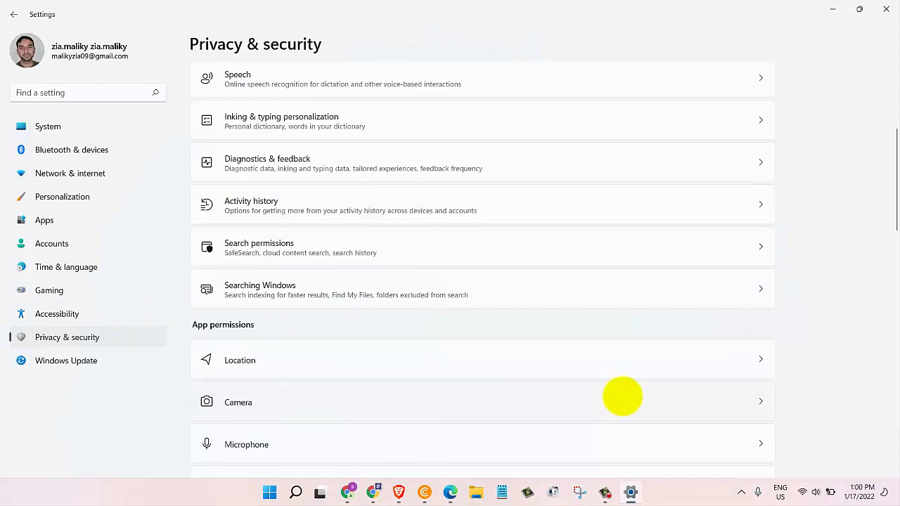
pyautogui.scroll(-3, 623, 398)
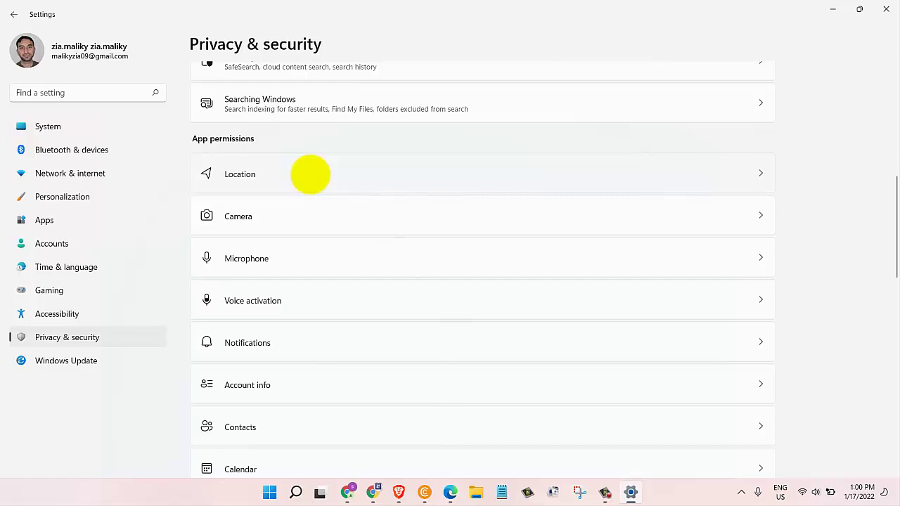
pyautogui.scroll(-7, 372, 303)
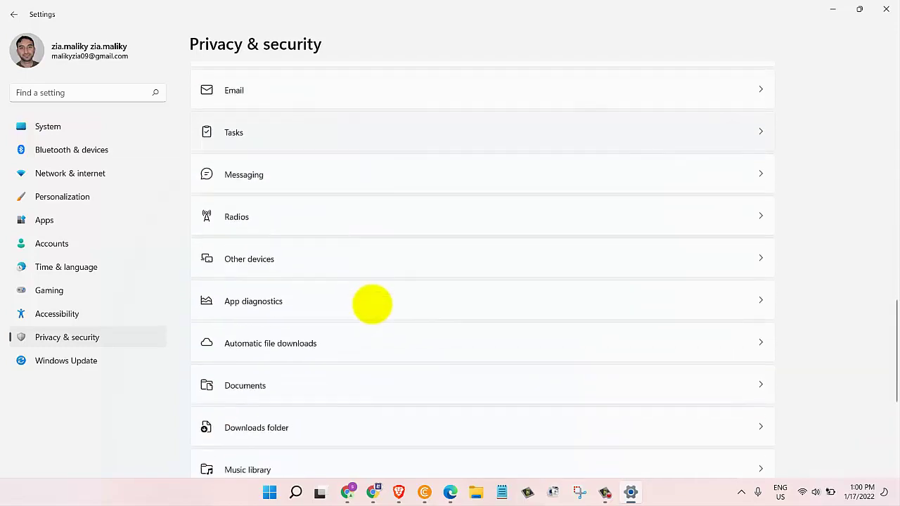
pyautogui.scroll(-3, 372, 303)
pyautogui.scroll(5, 372, 303)
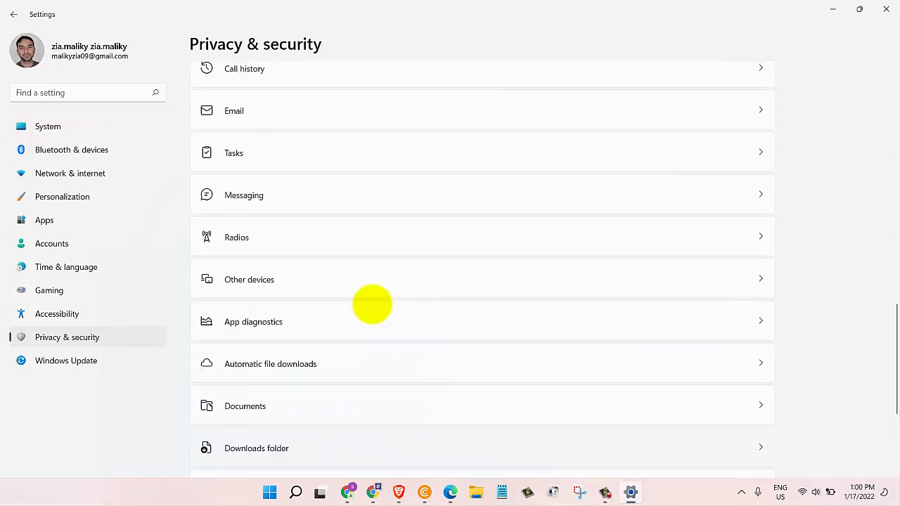
pyautogui.scroll(6, 372, 303)
pyautogui.scroll(-1, 359, 281)
pyautogui.scroll(-10, 372, 303)
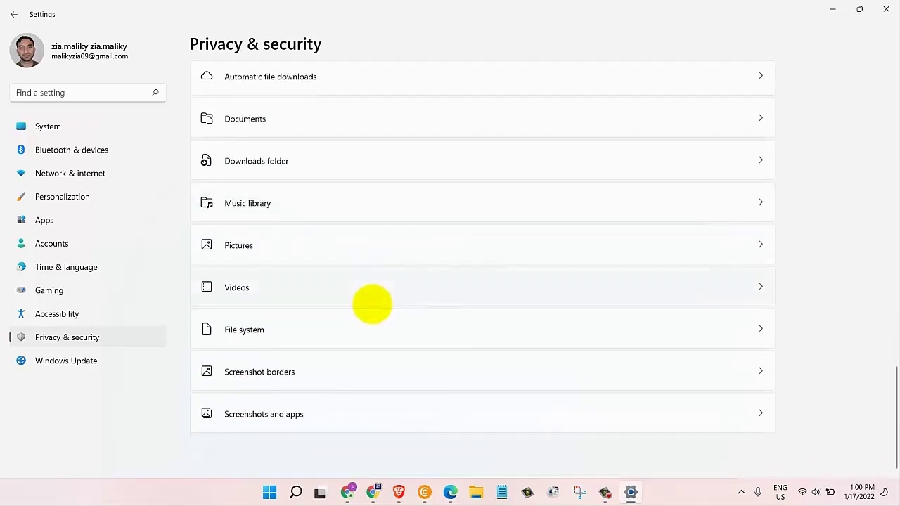
pyautogui.scroll(10, 372, 303)
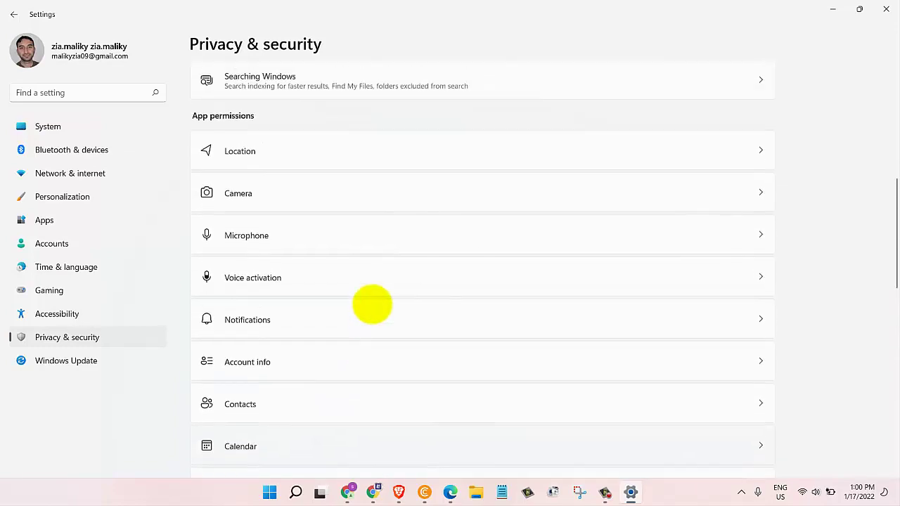
pyautogui.scroll(2, 372, 303)
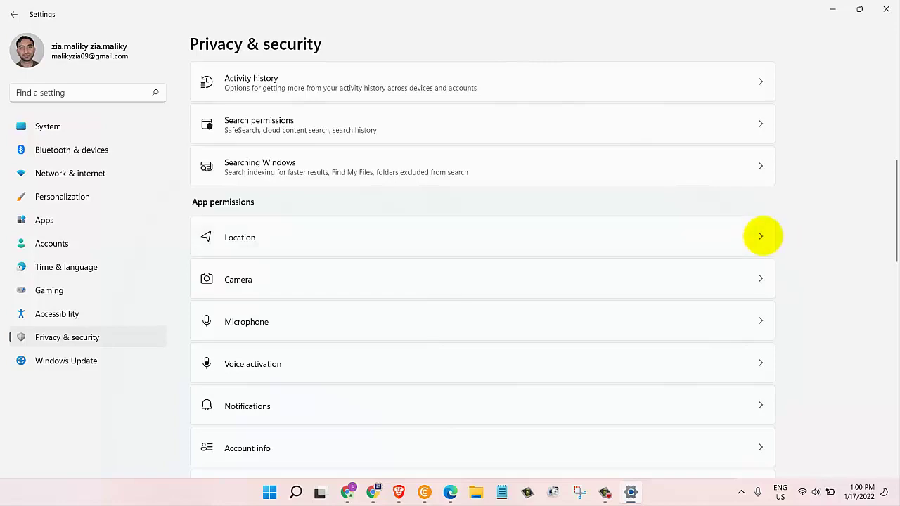
# Turn on Location services and Let apps access your location.
pyautogui.click(761, 237)
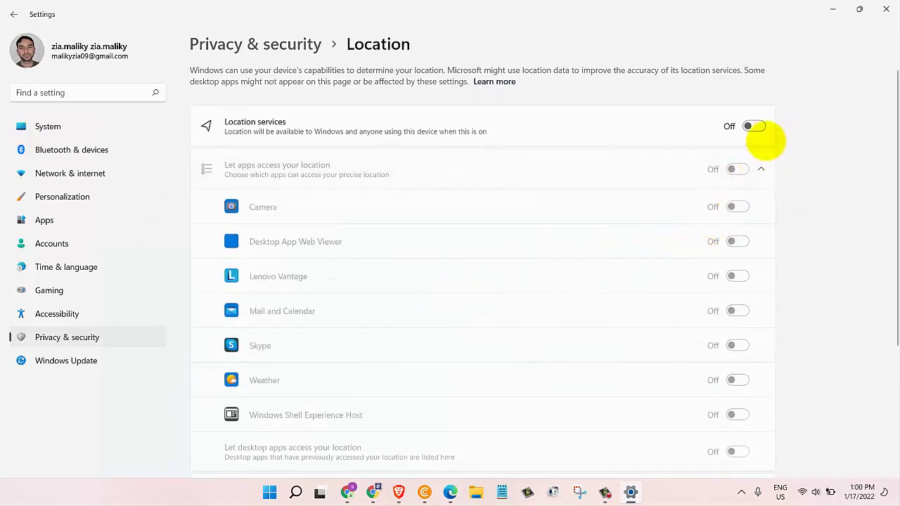
pyautogui.click(754, 126)
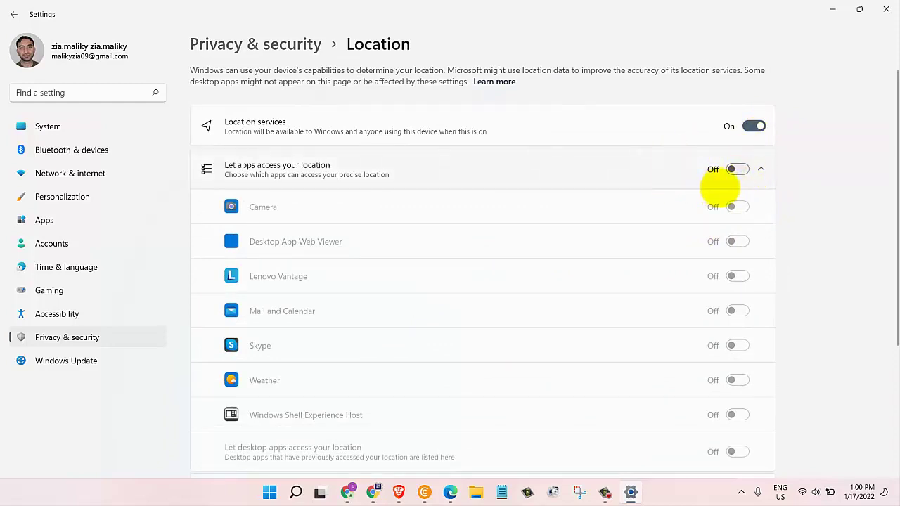
pyautogui.click(738, 169)
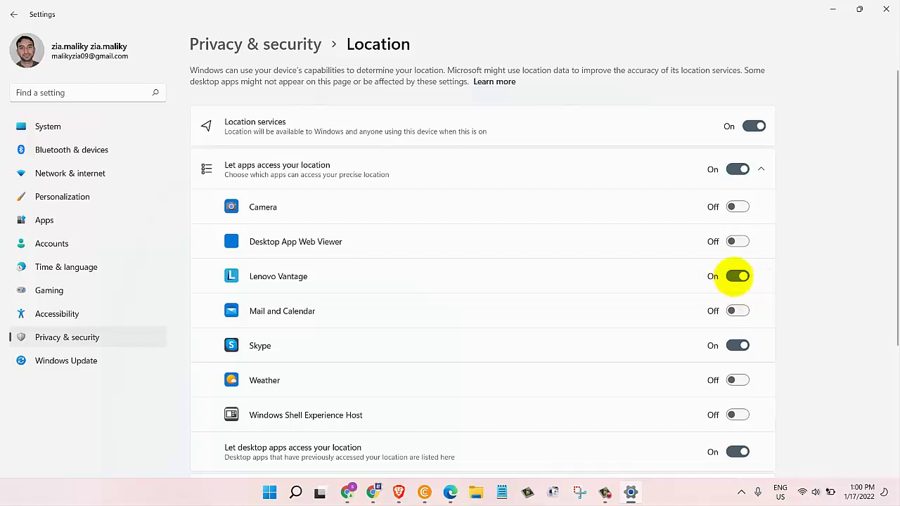
# Deny location access to Lenovo Vantage, Skype and desktop apps.
pyautogui.click(738, 276)
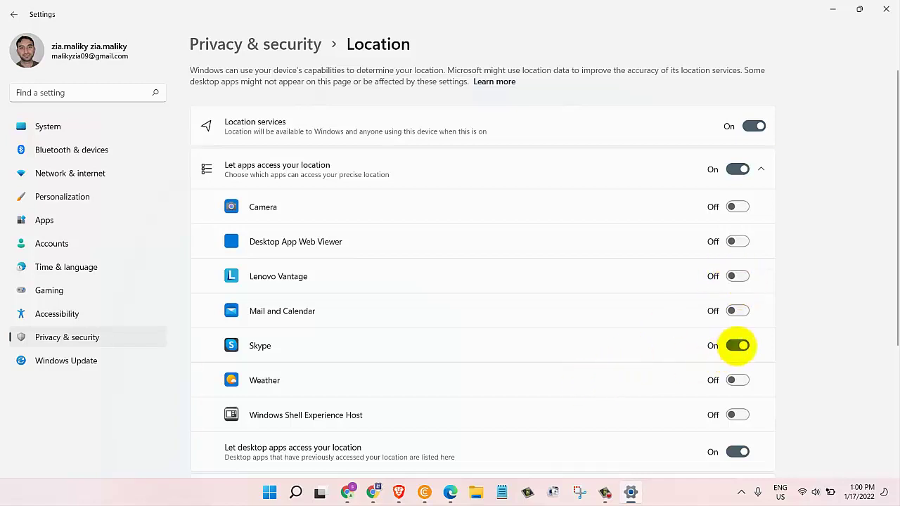
pyautogui.click(738, 345)
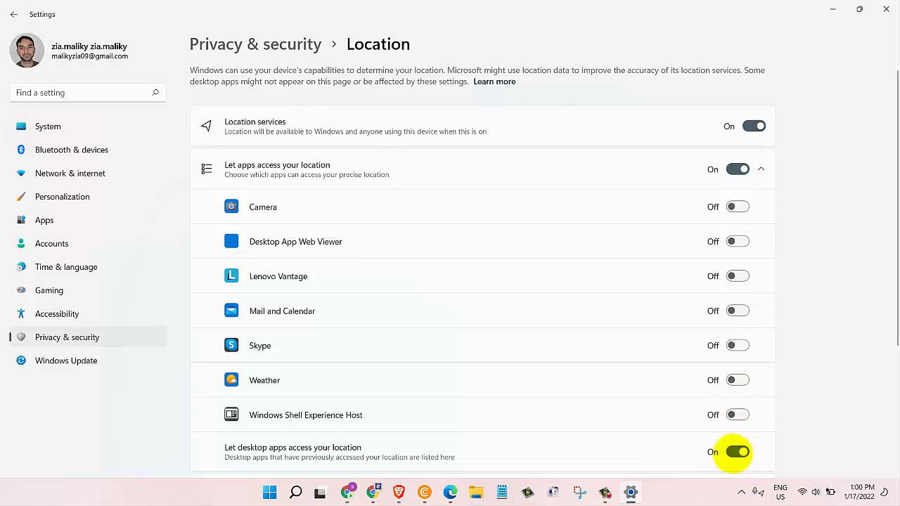
pyautogui.scroll(-2, 731, 454)
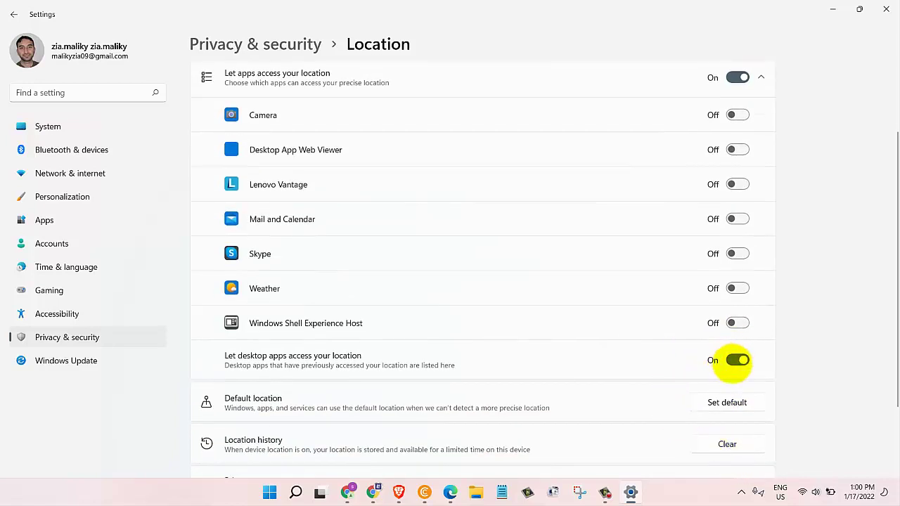
pyautogui.click(738, 360)
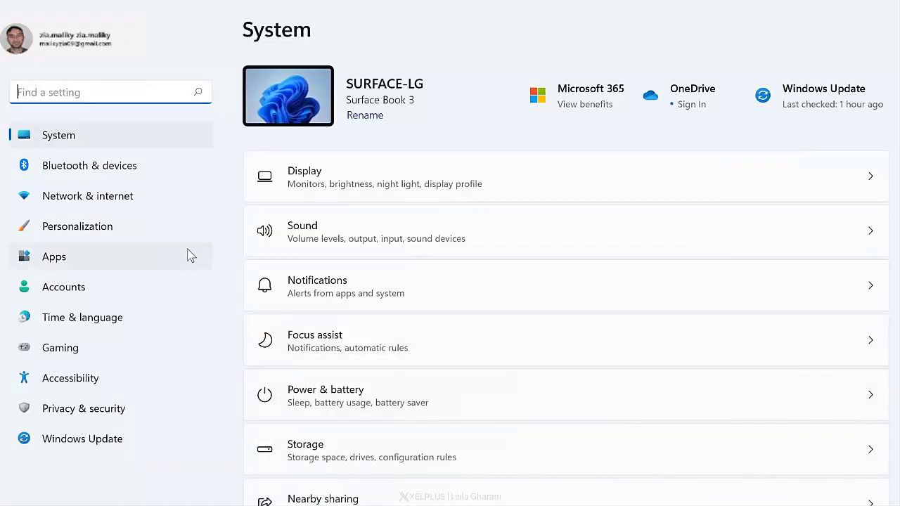
# Set Choose where to get apps to The Microsoft Store only (Recommended) in Apps & features.
pyautogui.click(189, 255)
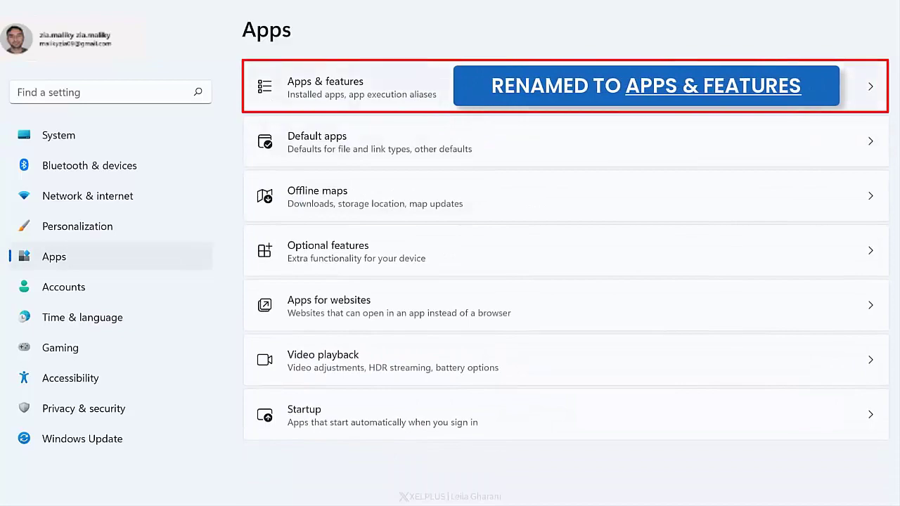
pyautogui.click(737, 97)
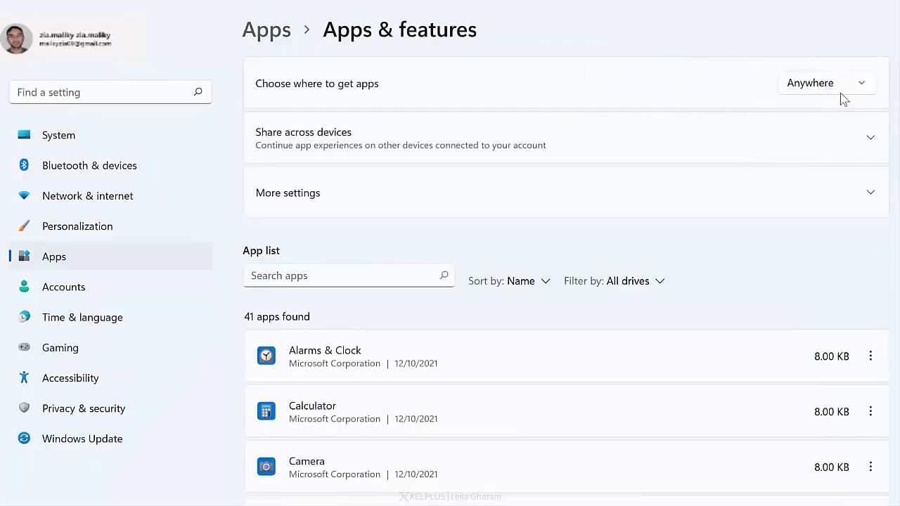
pyautogui.click(864, 84)
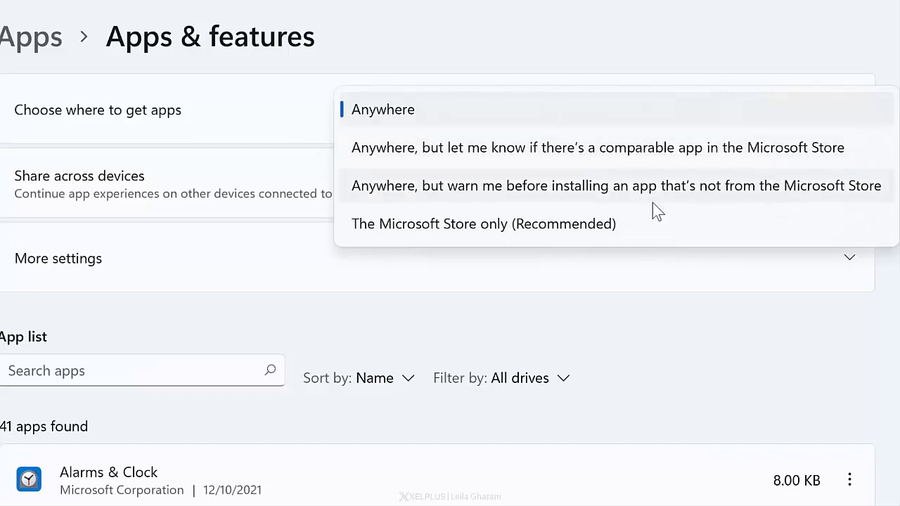
pyautogui.click(585, 225)
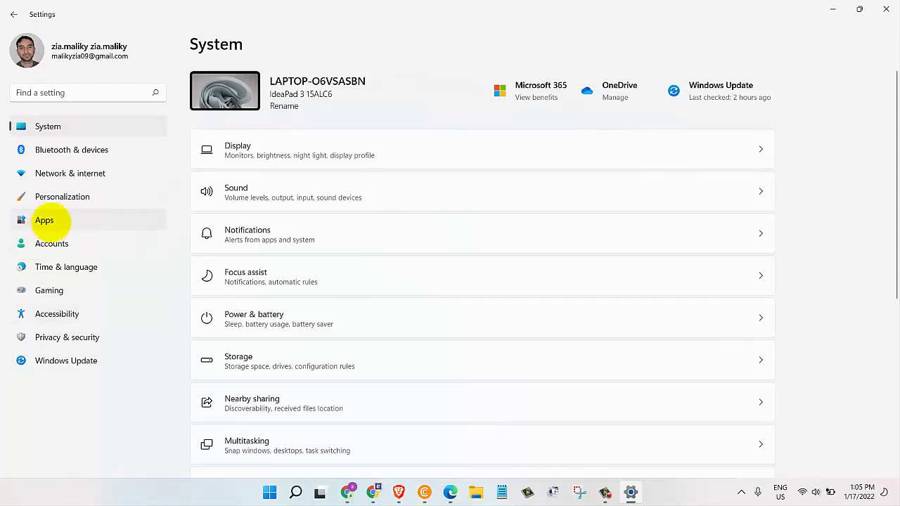
# Sort the Apps > Startup list by Startup impact.
pyautogui.click(44, 220)
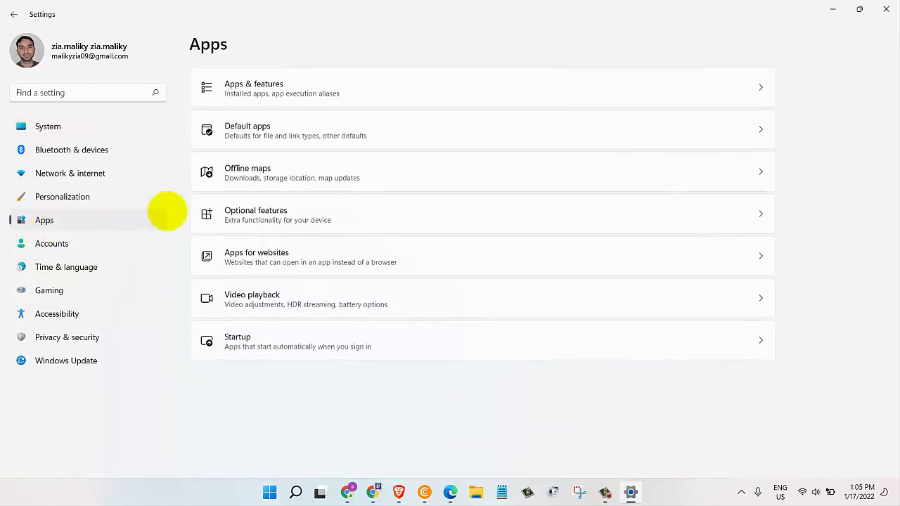
pyautogui.click(363, 342)
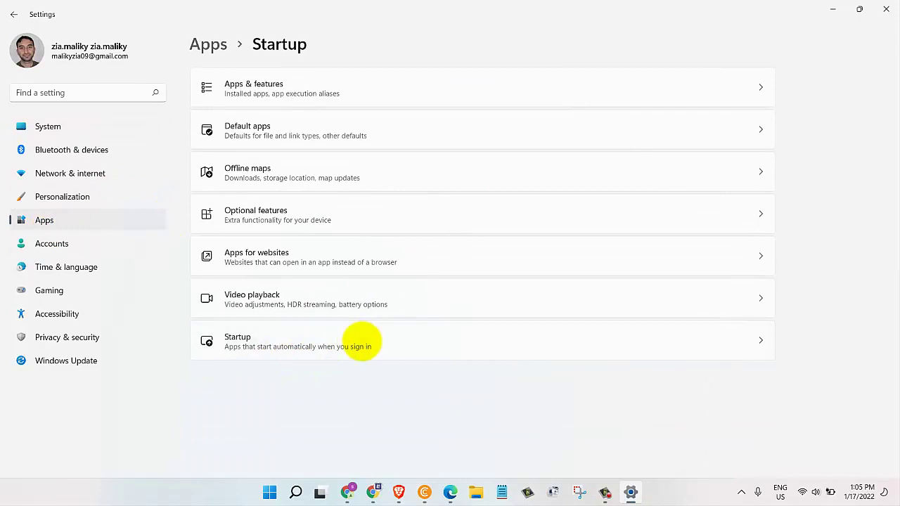
pyautogui.click(250, 130)
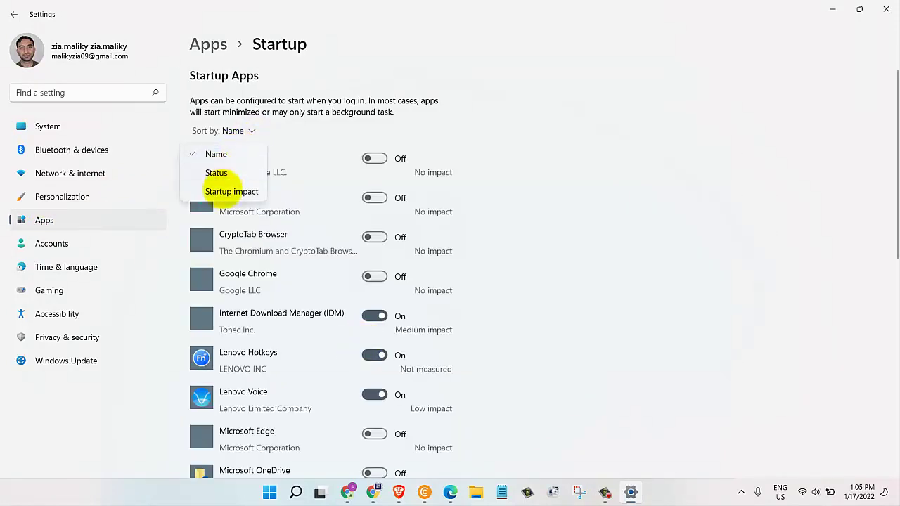
pyautogui.click(231, 192)
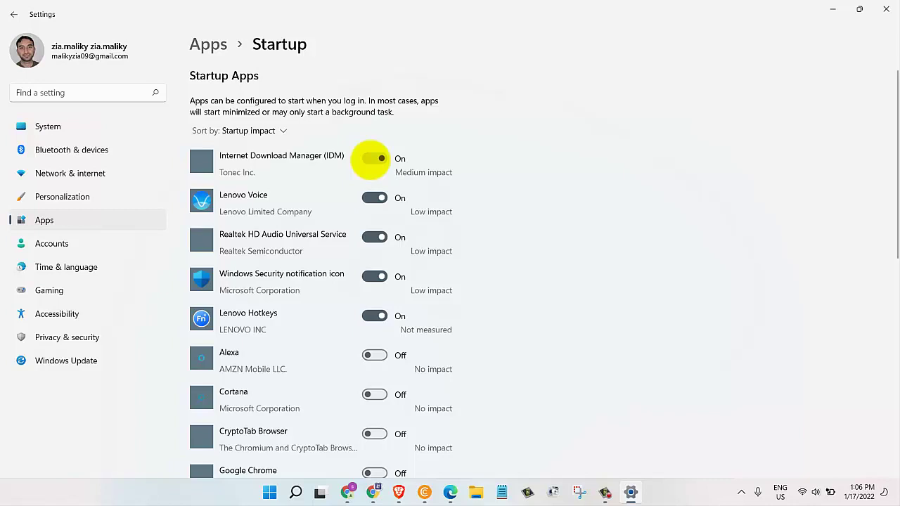
# Switch off Internet Download Manager (IDM) so it no longer launches at sign-in.
pyautogui.click(373, 159)
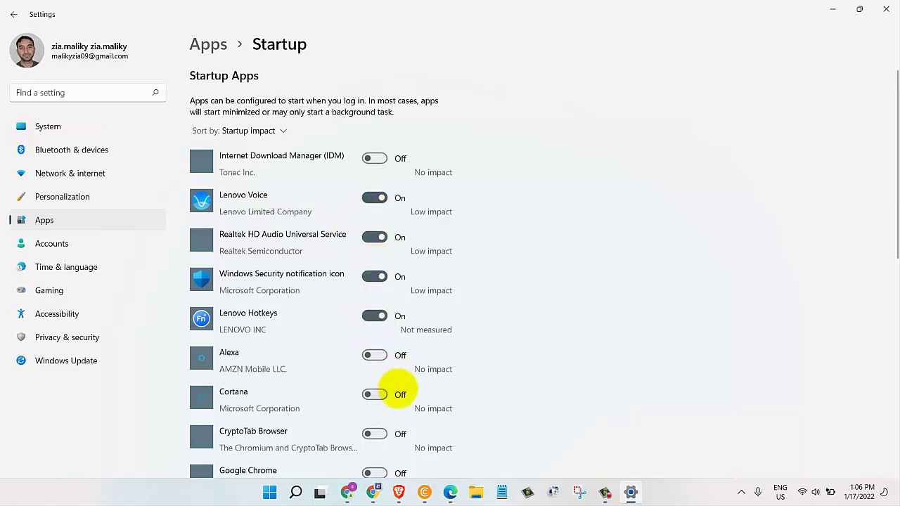
pyautogui.scroll(-10, 394, 391)
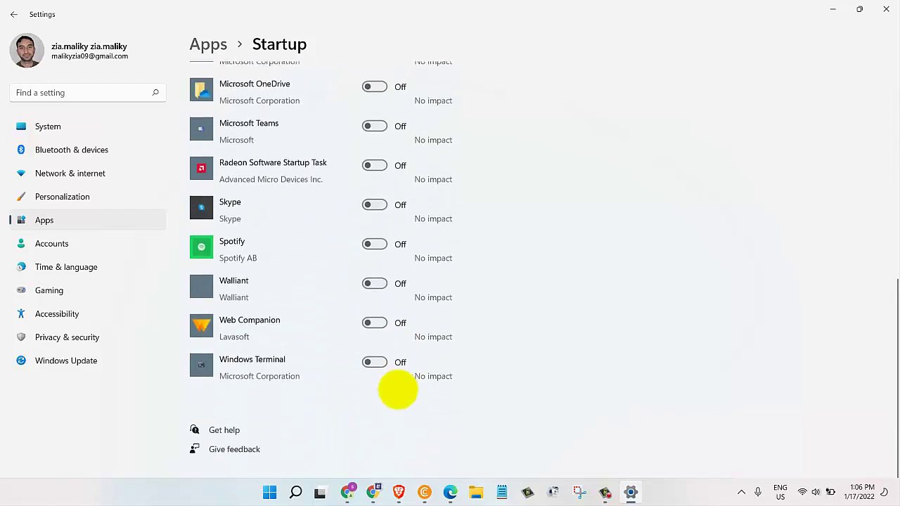
pyautogui.scroll(10, 397, 389)
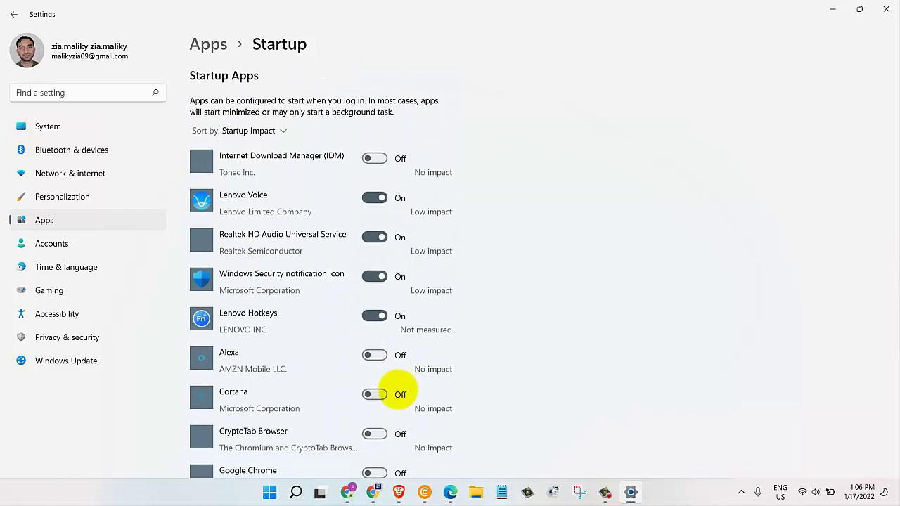